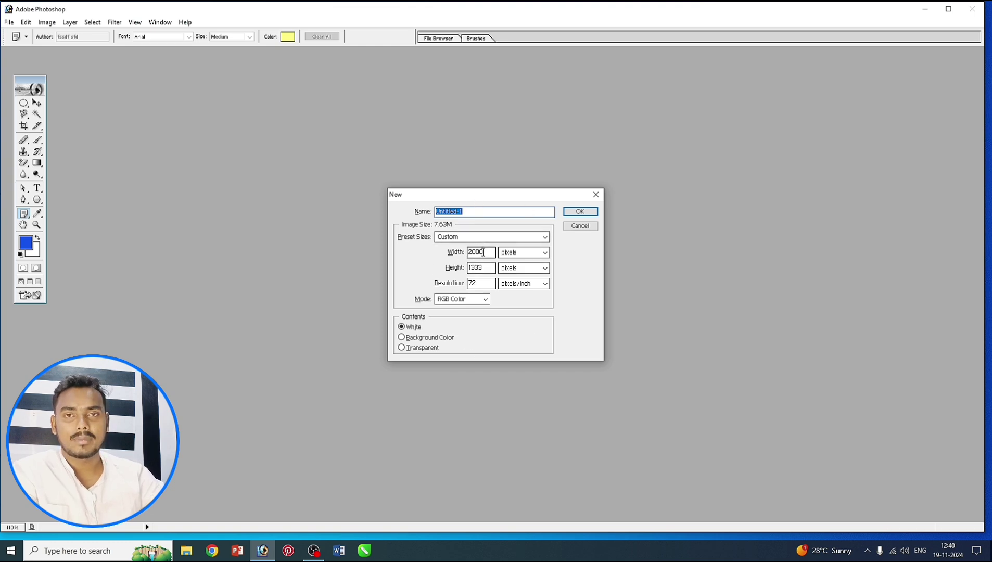
# - Create a blank white 1280 x 720 HDTV 720P document and enlarge its window around the canvas
pyautogui.click(461, 238)
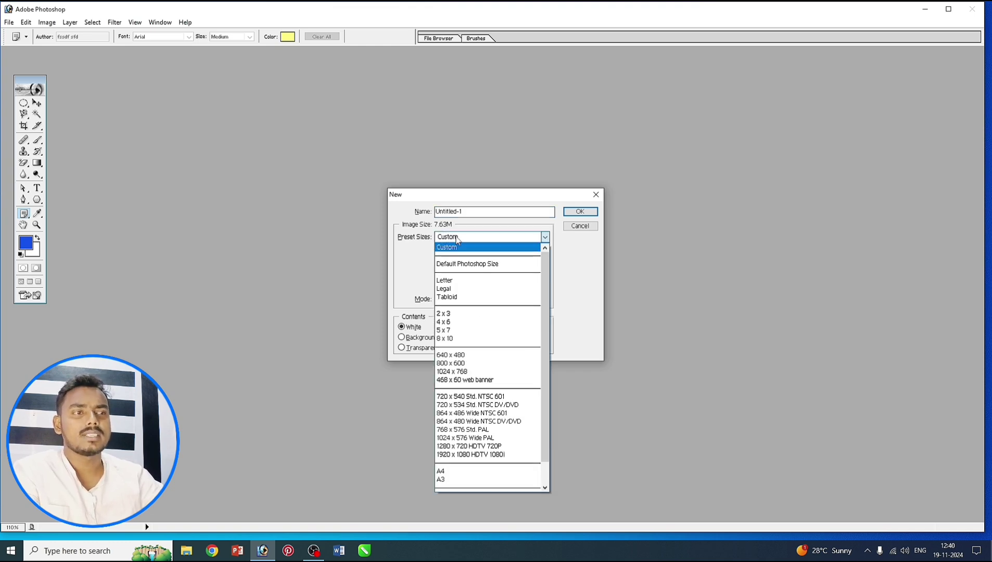
pyautogui.click(458, 446)
pyautogui.click(580, 214)
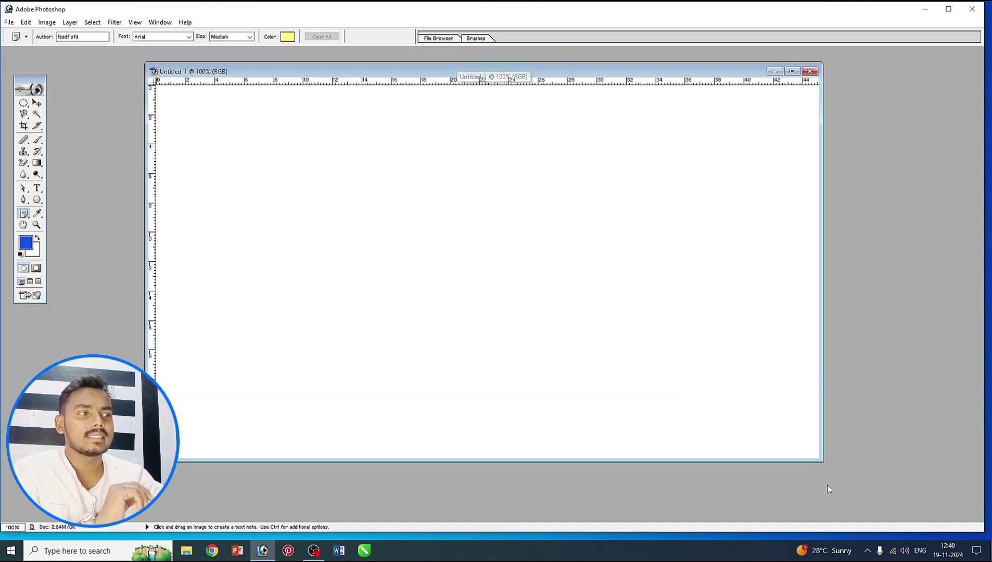
pyautogui.moveTo(826, 466); pyautogui.dragTo(862, 490)
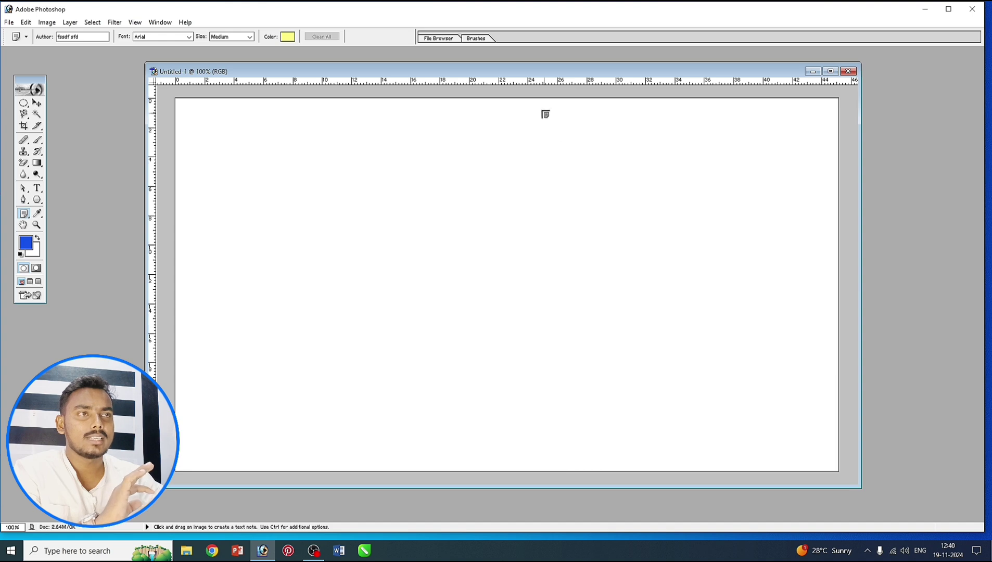
pyautogui.moveTo(522, 73); pyautogui.dragTo(514, 67)
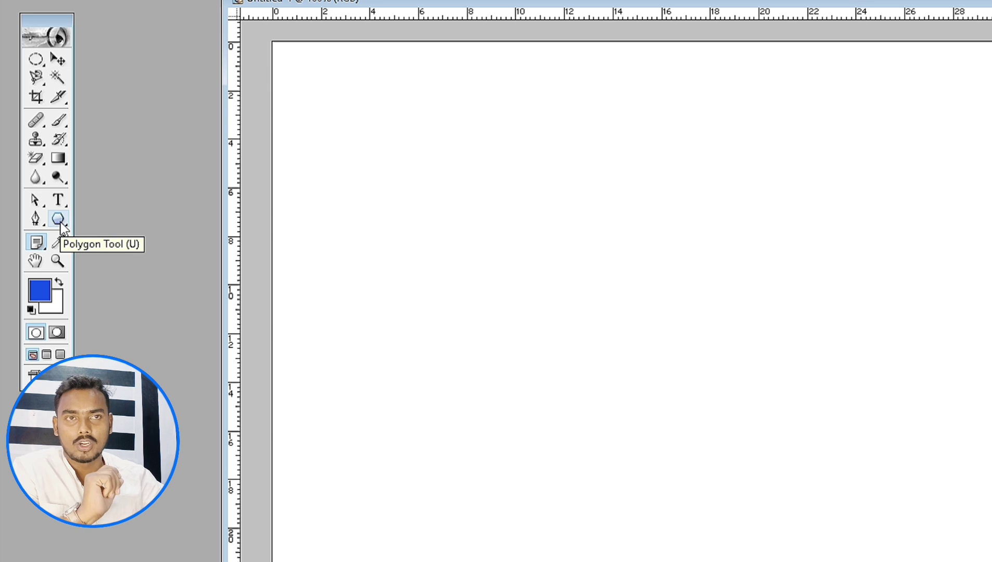
# - Draw a dark navy six-sided hexagon on the lower-left of the canvas
pyautogui.click(61, 224)
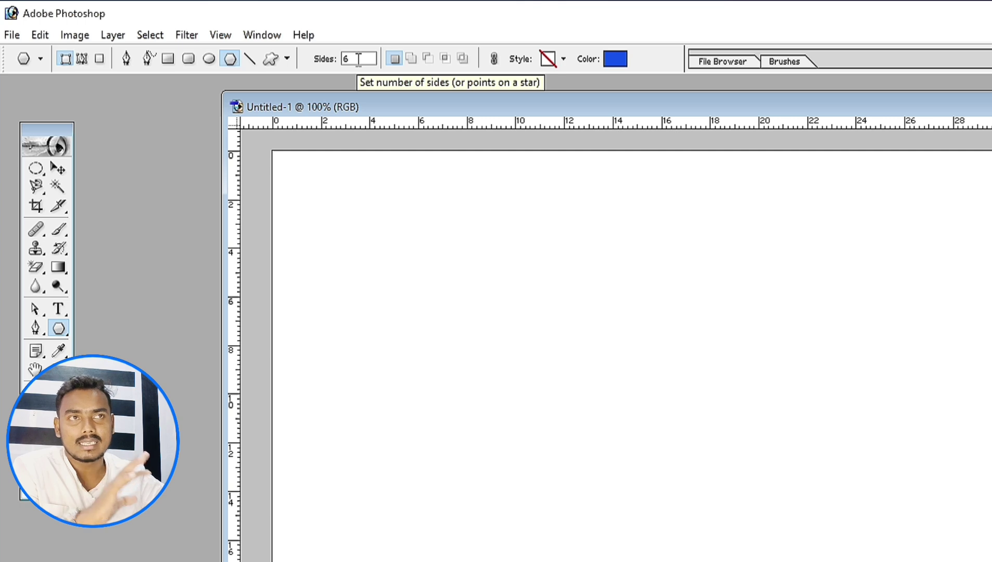
pyautogui.click(610, 62)
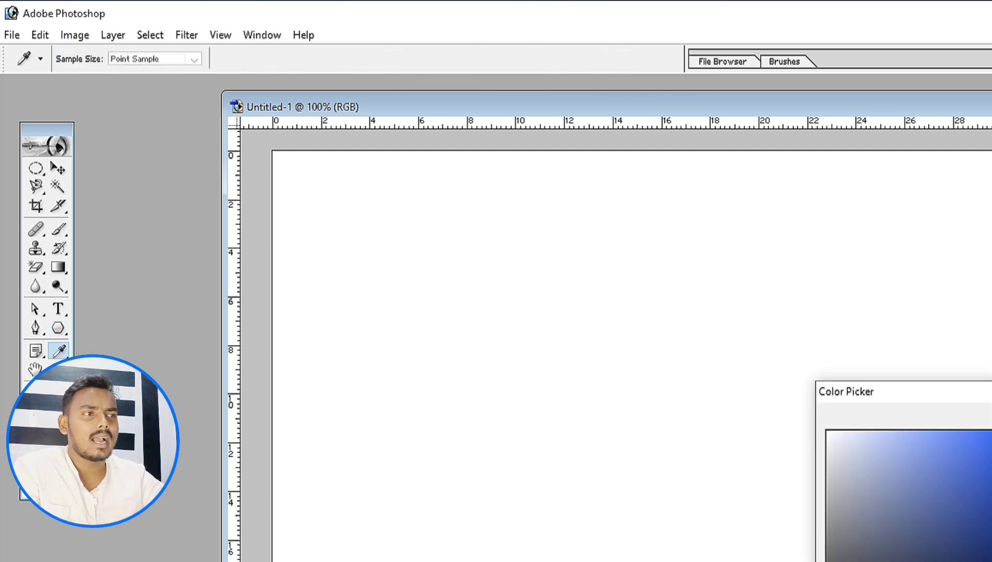
pyautogui.press('Return')
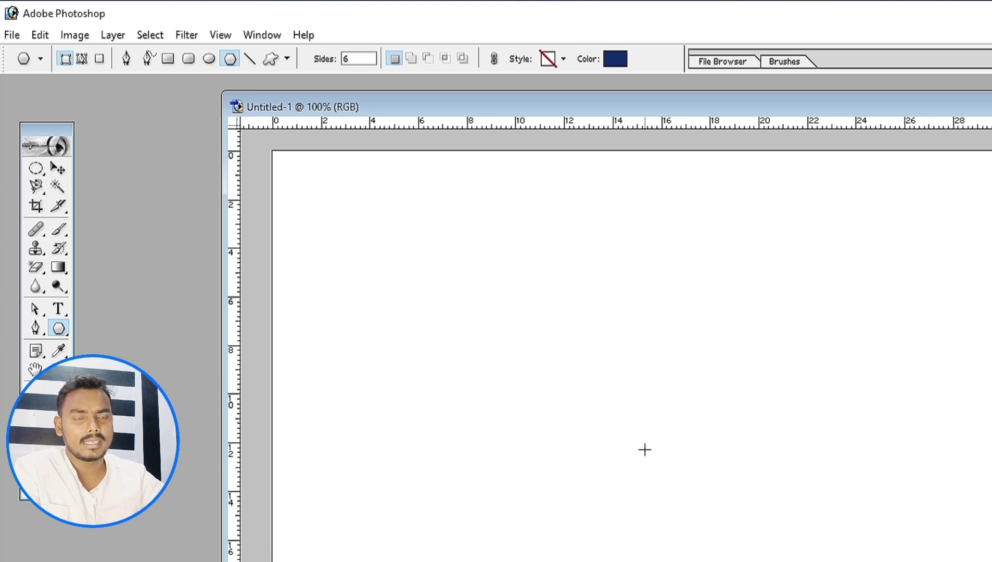
pyautogui.moveTo(509, 472); pyautogui.dragTo(560, 529)
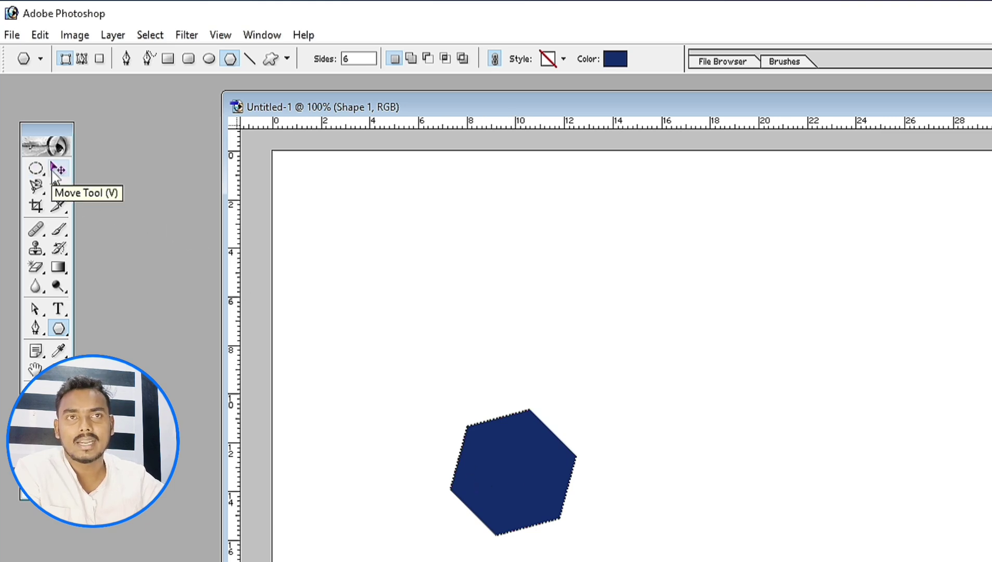
# - Move the hexagon lower left and add two copies stepping up and to the right
pyautogui.click(58, 170)
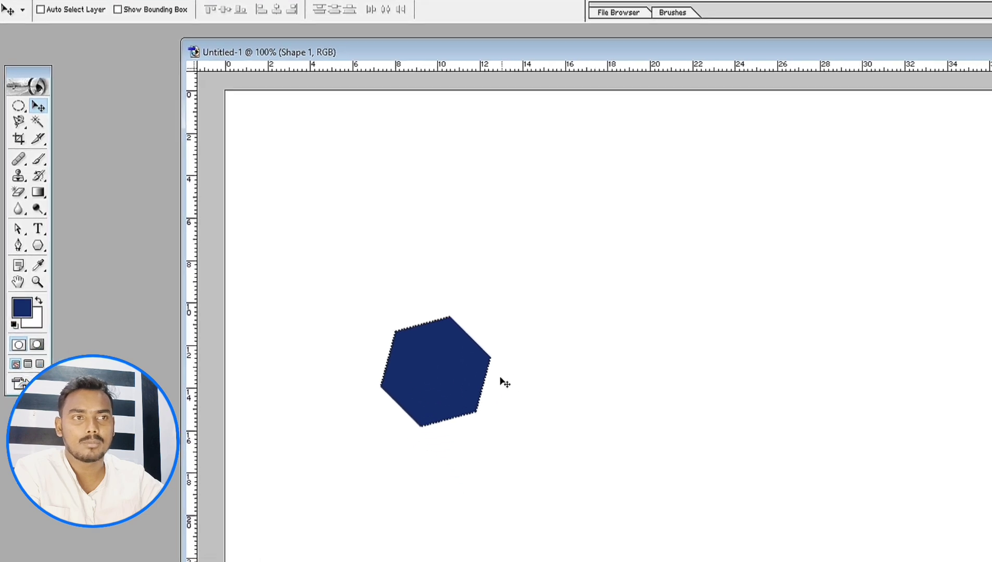
pyautogui.moveTo(383, 299); pyautogui.dragTo(363, 396)
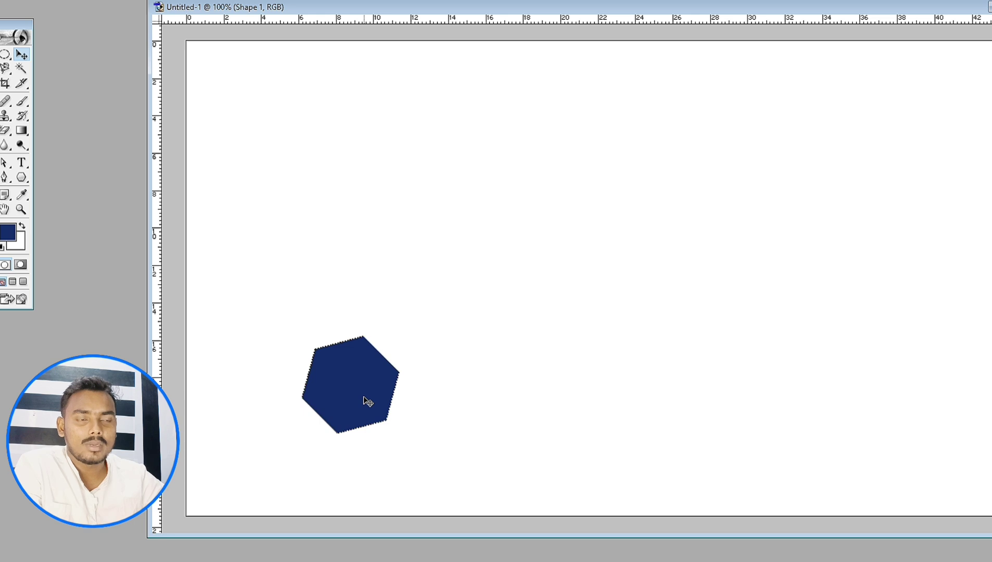
pyautogui.moveTo(348, 402); pyautogui.dragTo(411, 337)
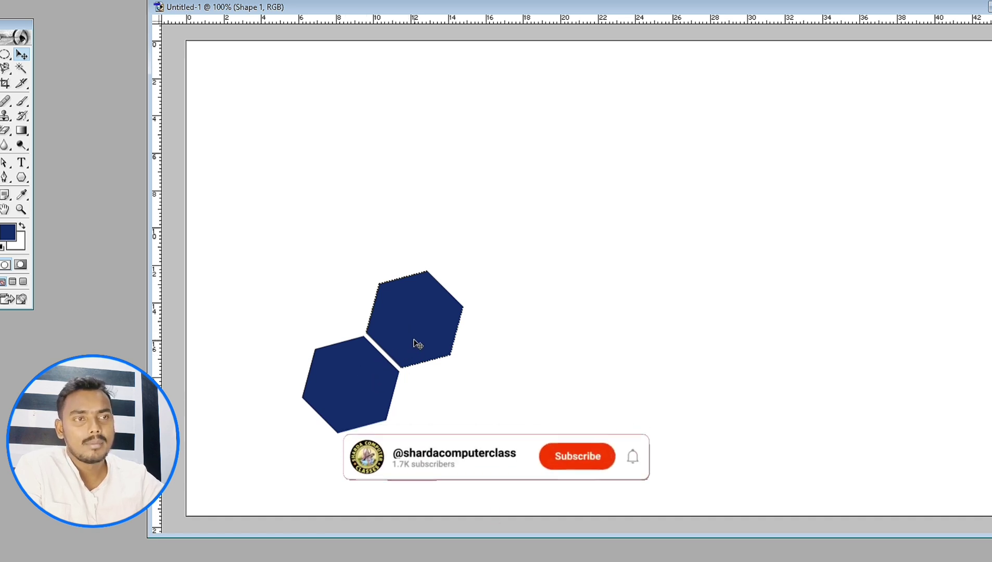
pyautogui.moveTo(417, 343); pyautogui.dragTo(480, 280)
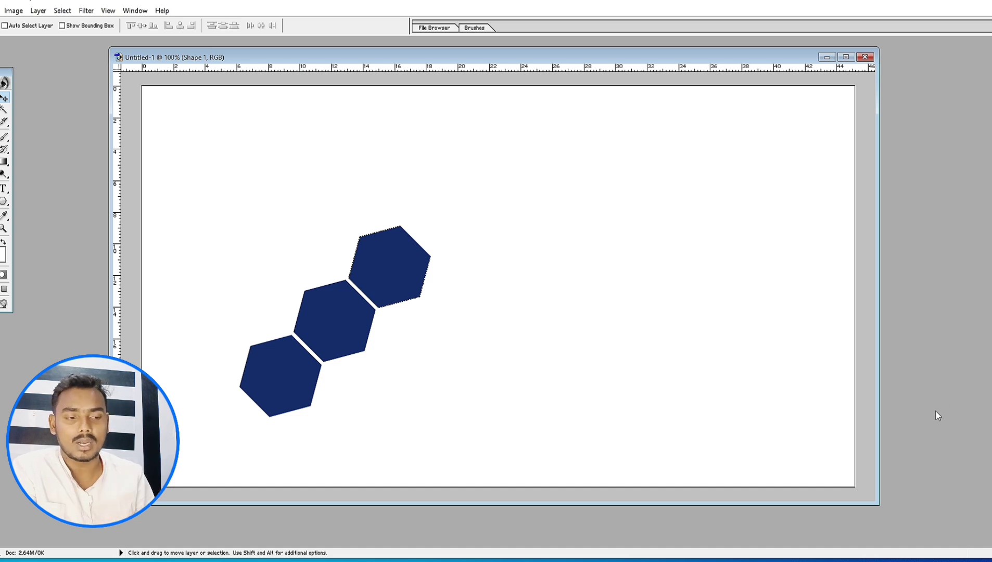
# - Merge the three hexagon layers into a single row layer and shift it left
pyautogui.press('F7')
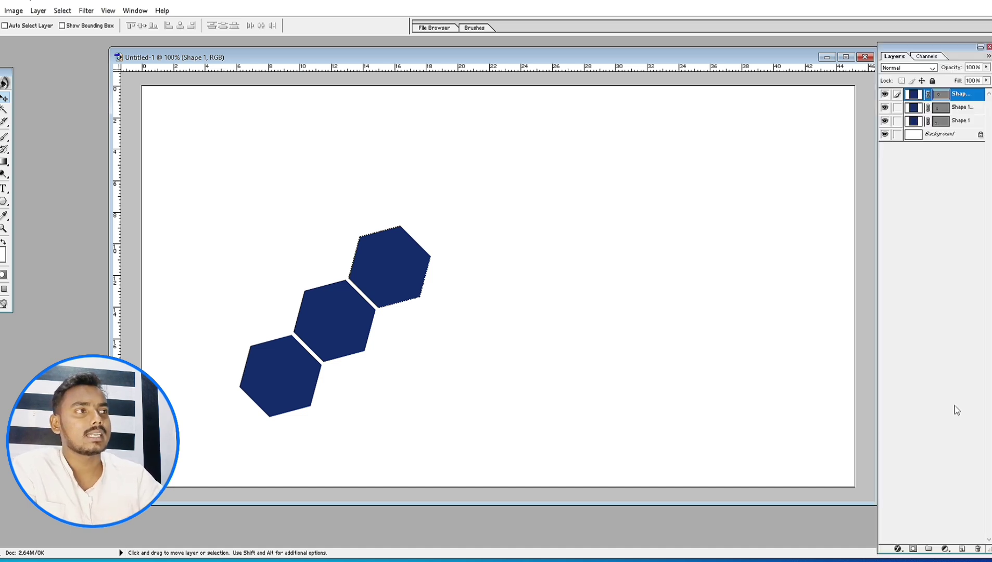
pyautogui.moveTo(923, 48); pyautogui.dragTo(875, 48)
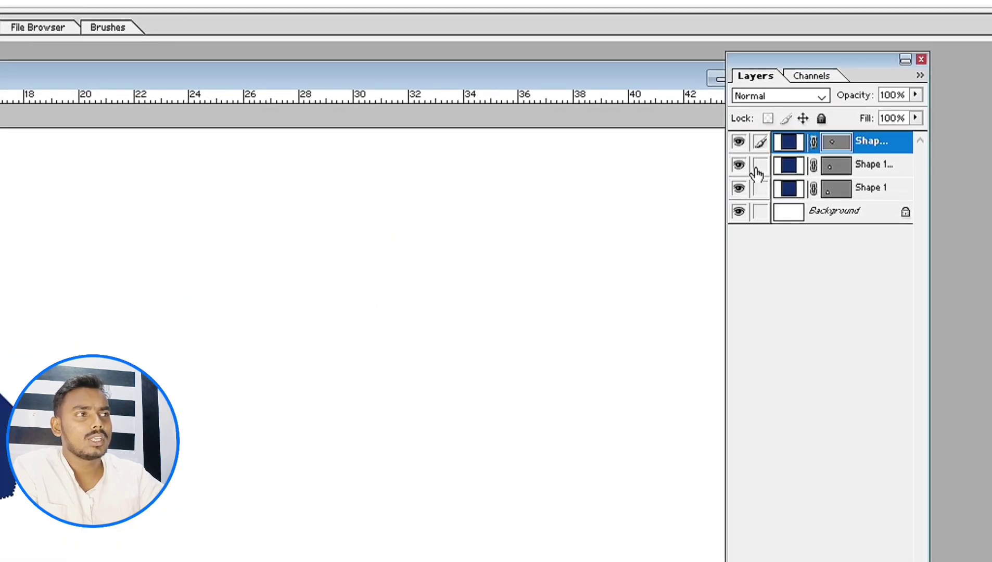
pyautogui.click(850, 107)
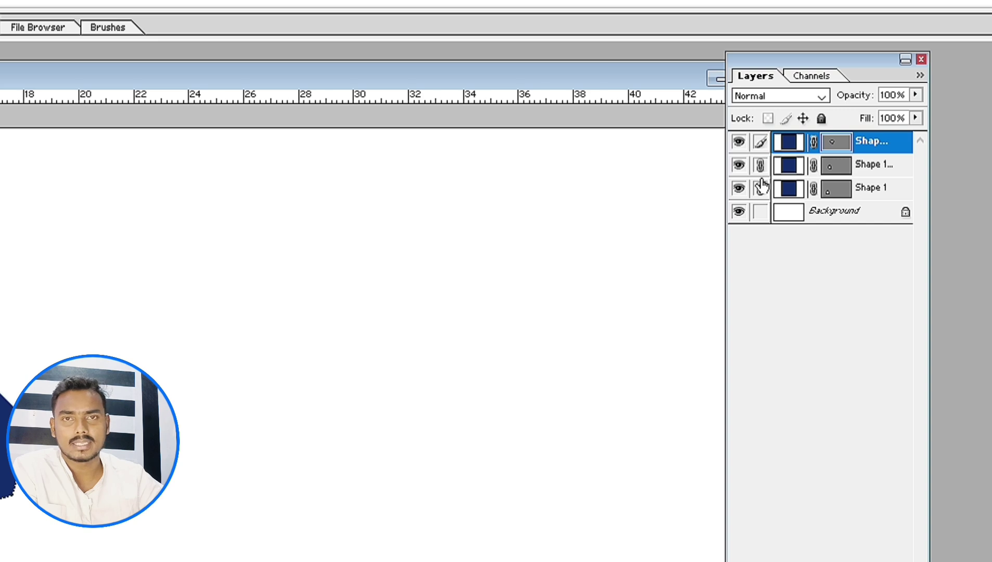
pyautogui.hotkey('ctrl', 'e')
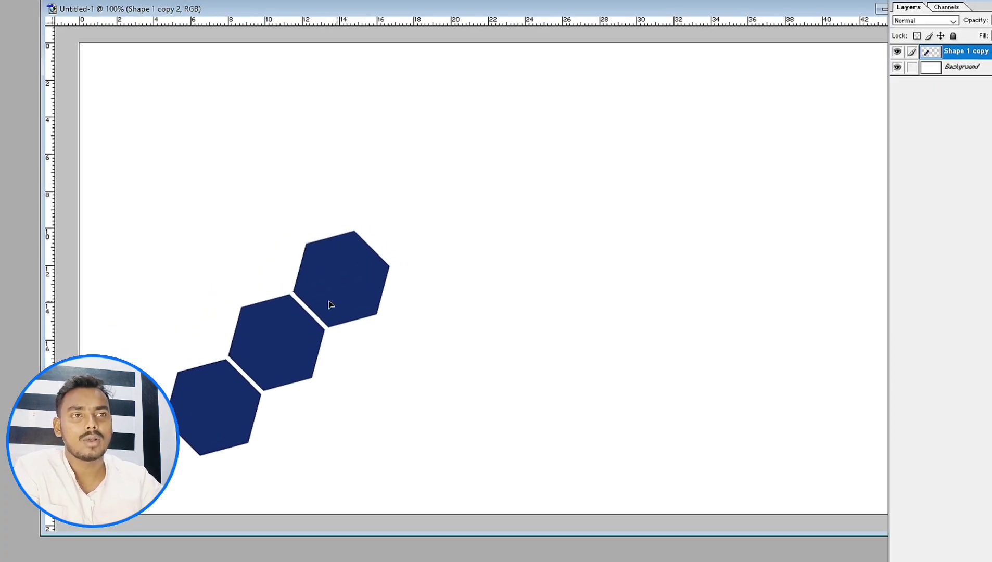
pyautogui.moveTo(329, 302)
pyautogui.mouseDown()
pyautogui.moveTo(503, 355)
pyautogui.moveTo(556, 194)
pyautogui.moveTo(517, 106)
pyautogui.moveTo(622, 140)
pyautogui.moveTo(604, 138)
pyautogui.moveTo(680, 177)
pyautogui.moveTo(696, 162)
pyautogui.mouseUp()
# - Duplicate the hexagon row into a three-row honeycomb, merge it into one layer, and shift it right
pyautogui.hotkey('ctrl', 'j')
pyautogui.hotkey('ctrl', 'j')
pyautogui.hotkey('ctrl', 'j')
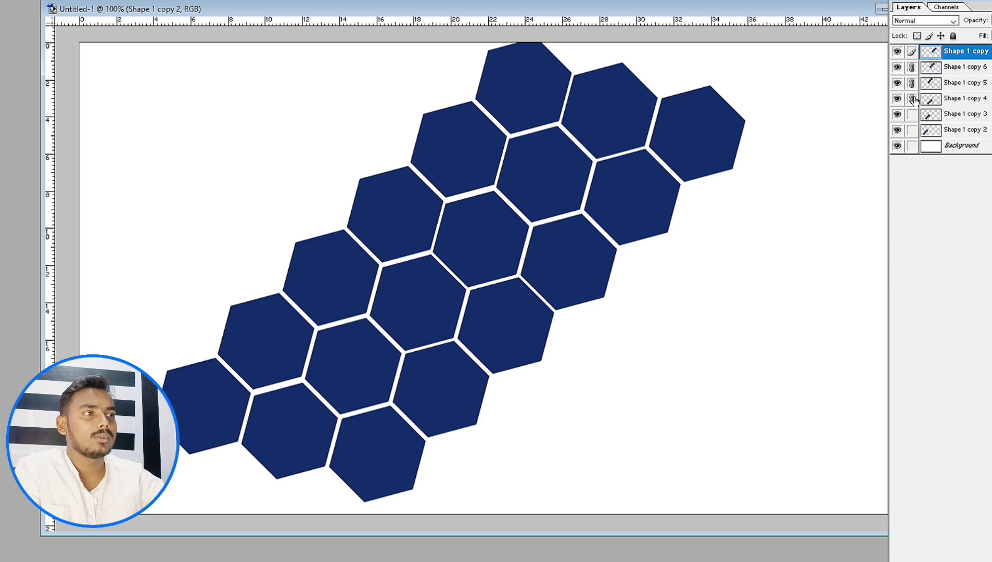
pyautogui.click(912, 114)
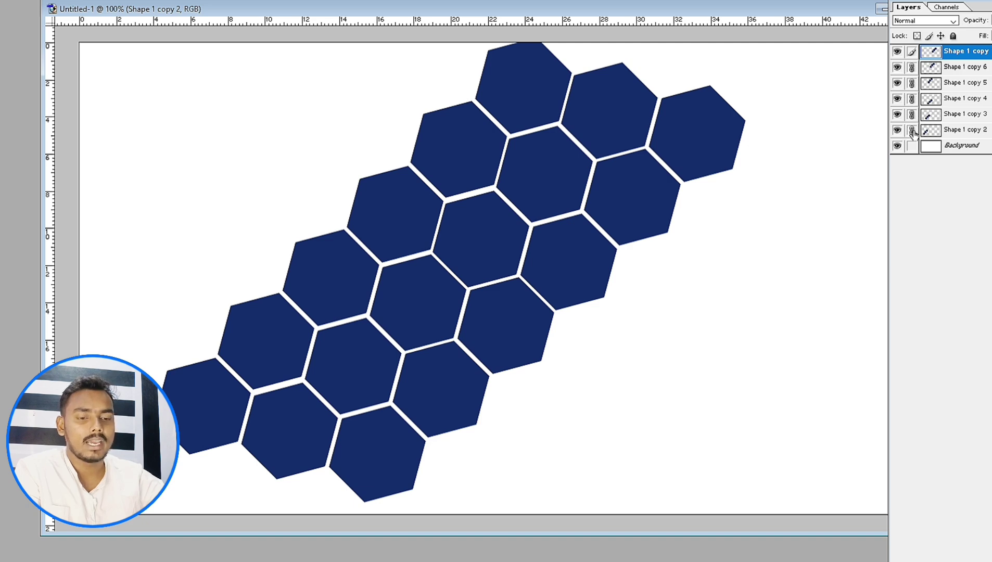
pyautogui.hotkey('ctrl', 'e')
pyautogui.moveTo(451, 290); pyautogui.dragTo(479, 294)
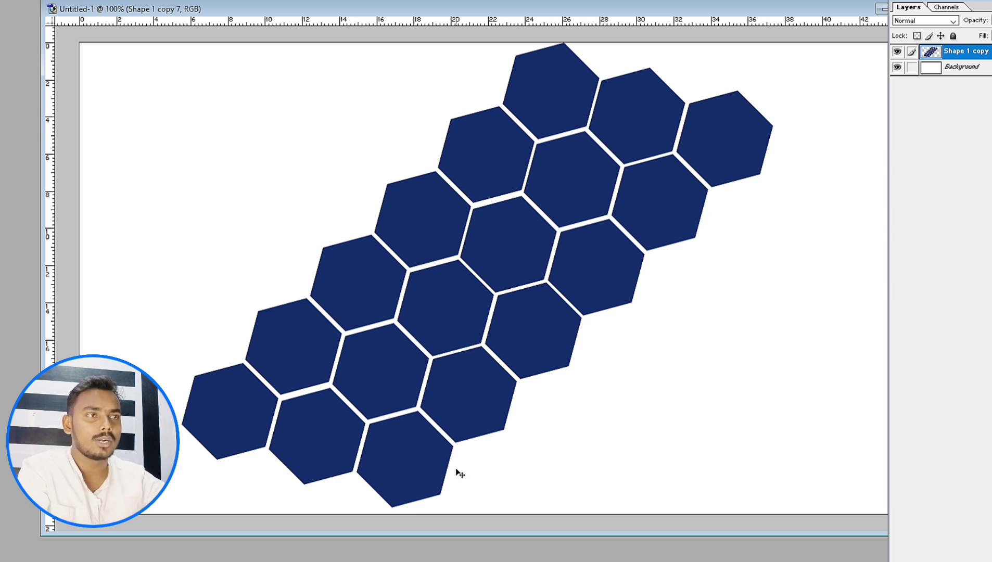
# - Rotate the merged honeycomb layer slightly clockwise and commit the transform
pyautogui.hotkey('ctrl', 't')
pyautogui.moveTo(818, 238); pyautogui.dragTo(832, 308)
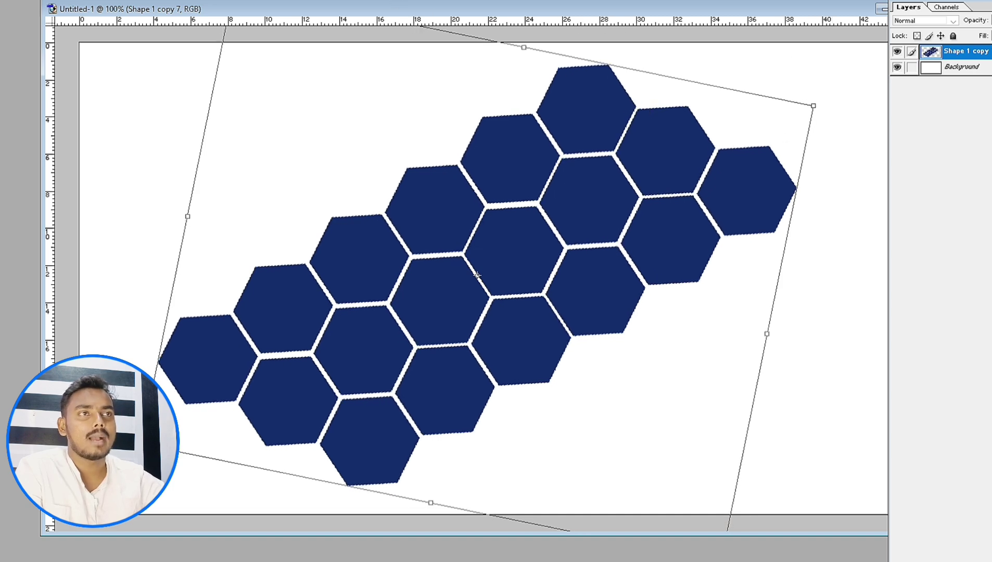
pyautogui.press('Return')
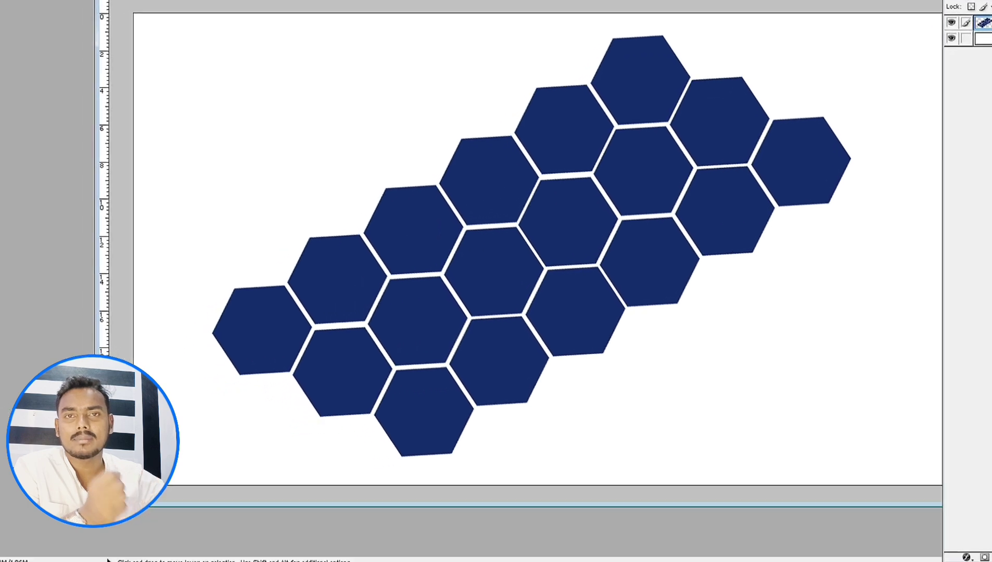
# - Open the Desktop photo pexels-mv-photography-8295326, the bridal portrait
pyautogui.hotkey('ctrl', 'o')
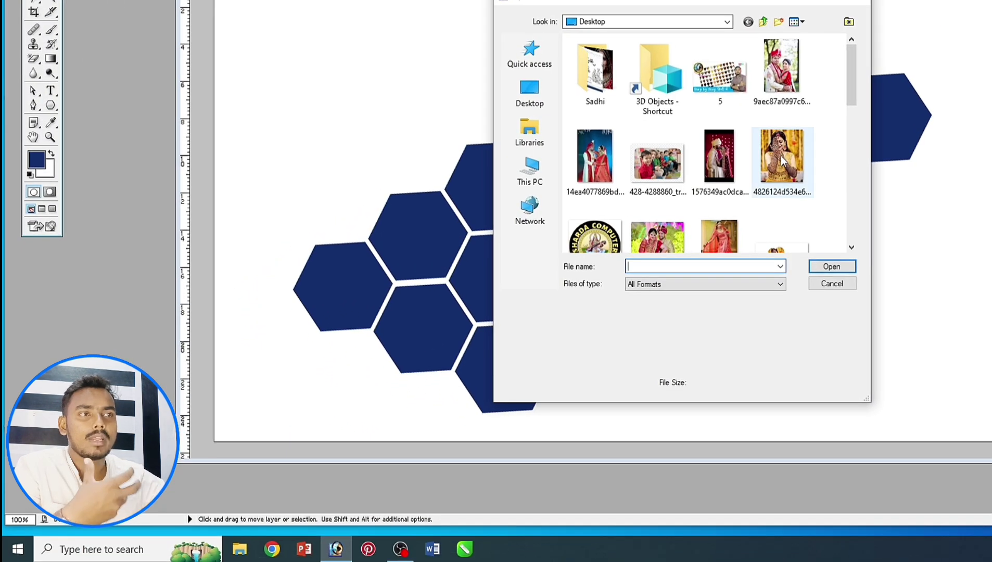
pyautogui.scroll(-2, 782, 162)
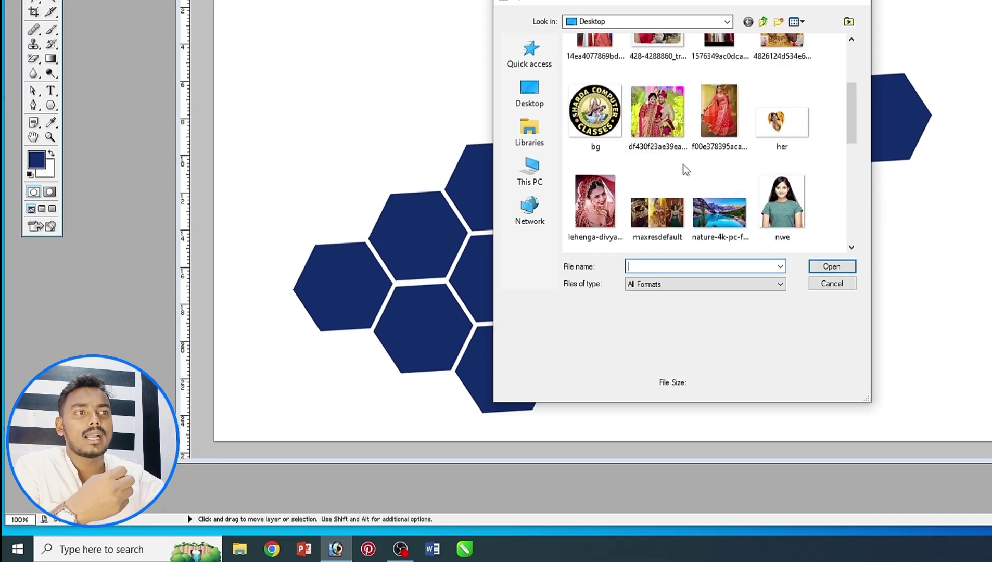
pyautogui.click(652, 116)
pyautogui.scroll(-5, 724, 156)
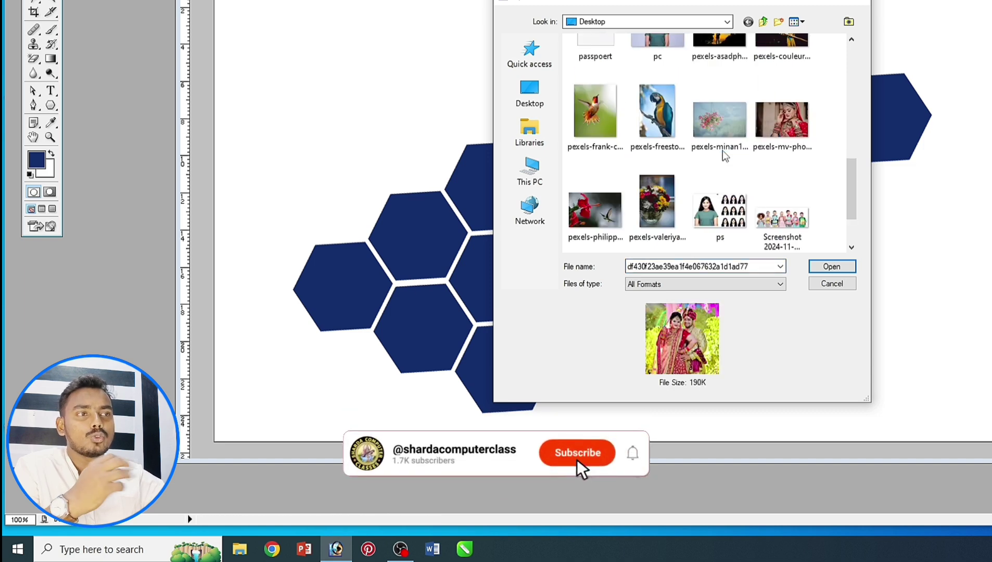
pyautogui.click(791, 140)
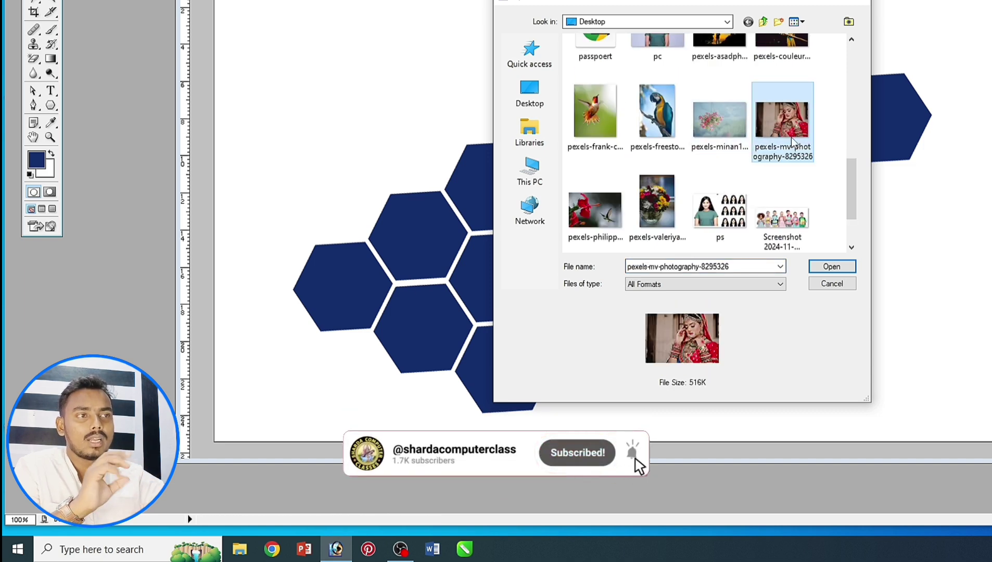
pyautogui.click(829, 267)
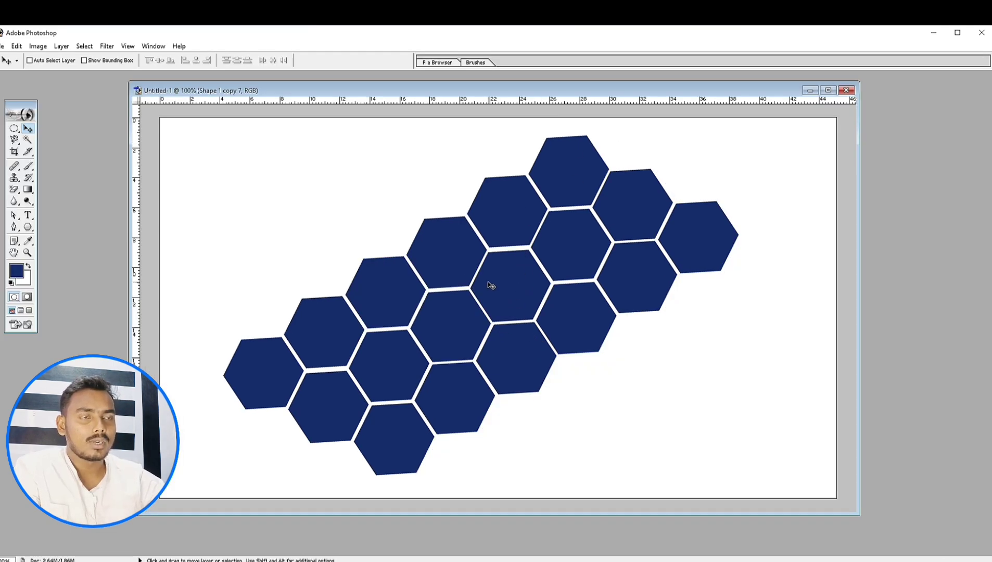
# - Paste the bridal portrait as Layer 1, then shrink and position it over the hexagons
pyautogui.hotkey('ctrl', 'v')
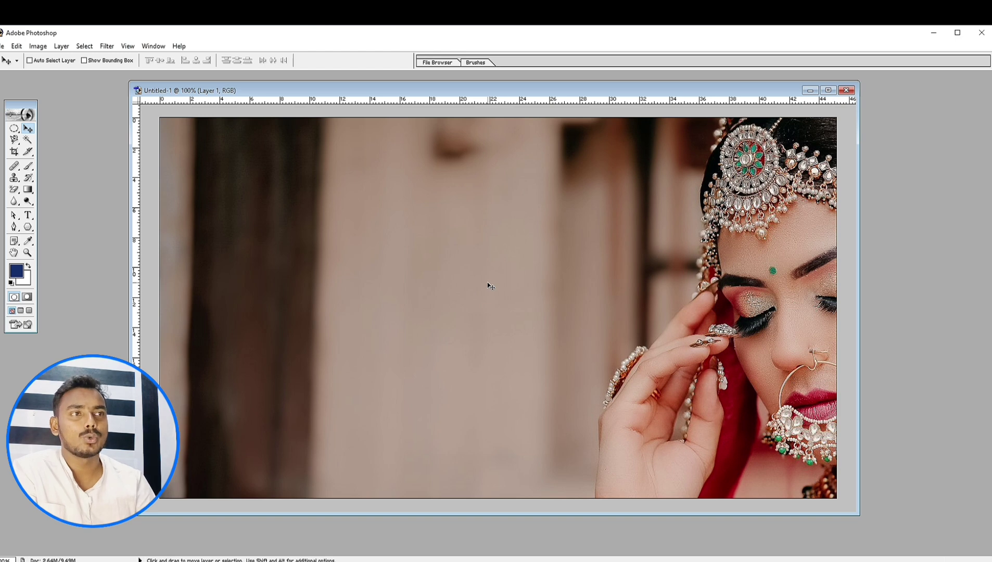
pyautogui.hotkey('ctrl', 't')
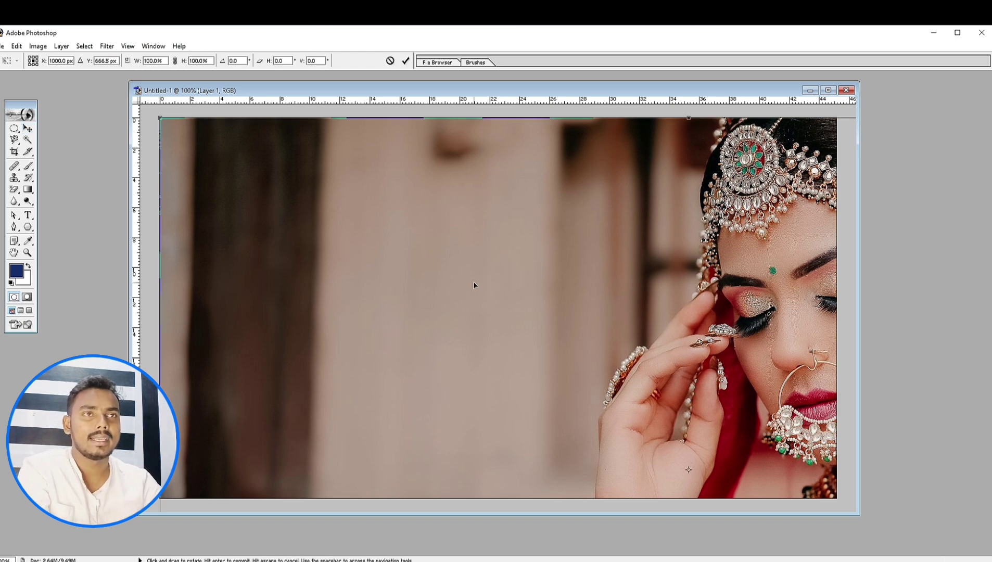
pyautogui.moveTo(175, 127); pyautogui.dragTo(376, 264)
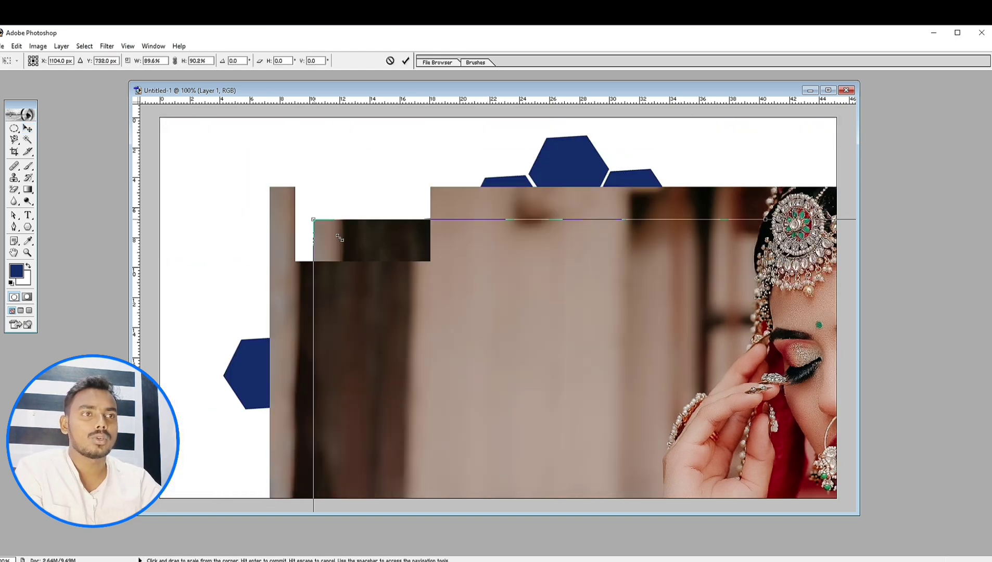
pyautogui.moveTo(445, 336); pyautogui.dragTo(328, 245)
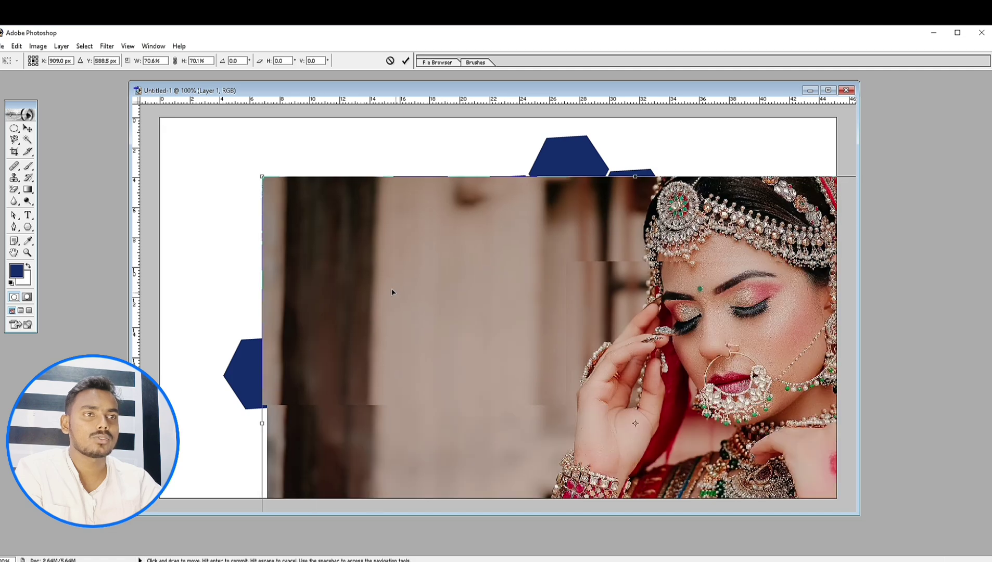
pyautogui.moveTo(257, 172); pyautogui.dragTo(366, 244)
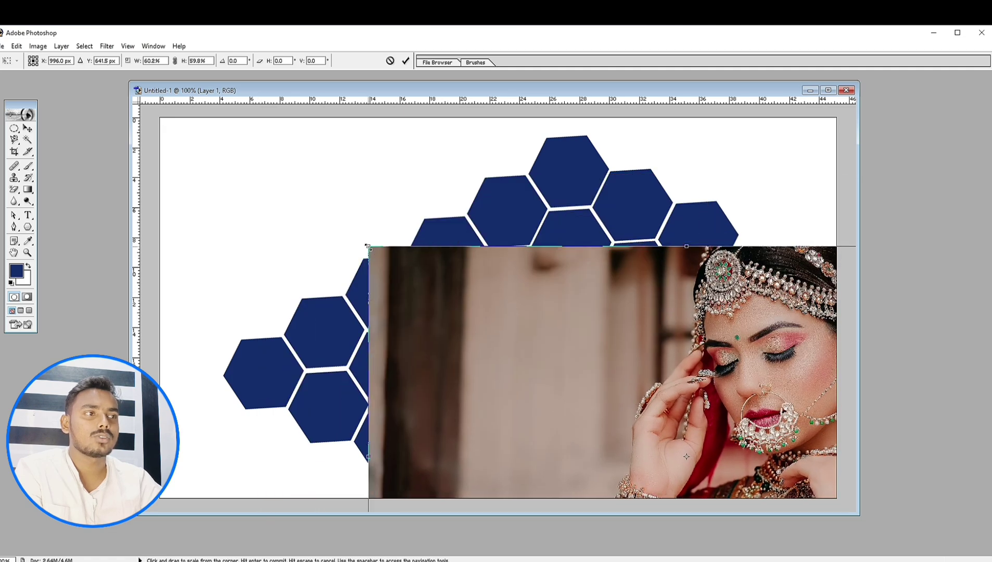
pyautogui.moveTo(739, 433)
pyautogui.mouseDown()
pyautogui.moveTo(518, 303)
pyautogui.moveTo(587, 308)
pyautogui.mouseUp()
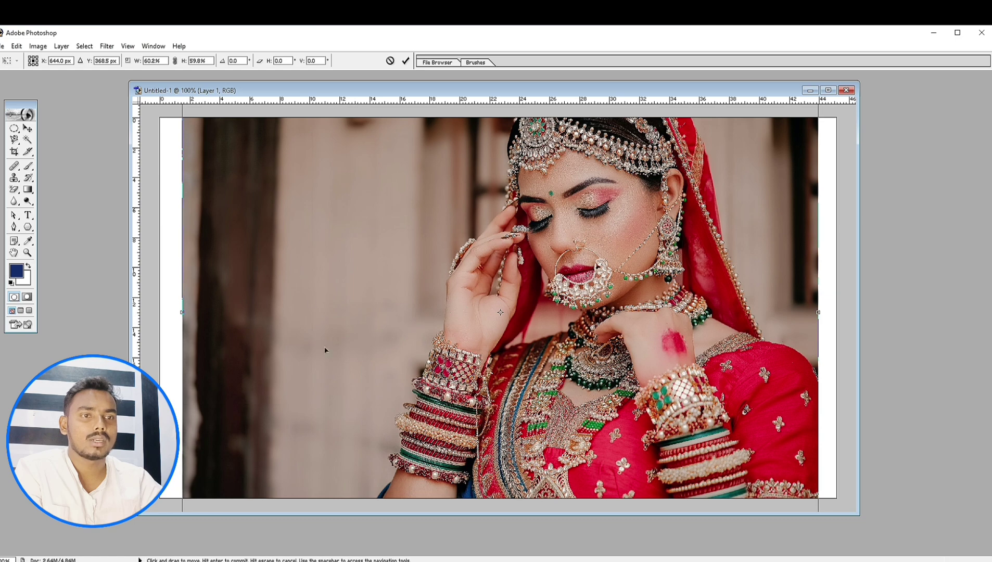
pyautogui.moveTo(266, 420); pyautogui.dragTo(267, 368)
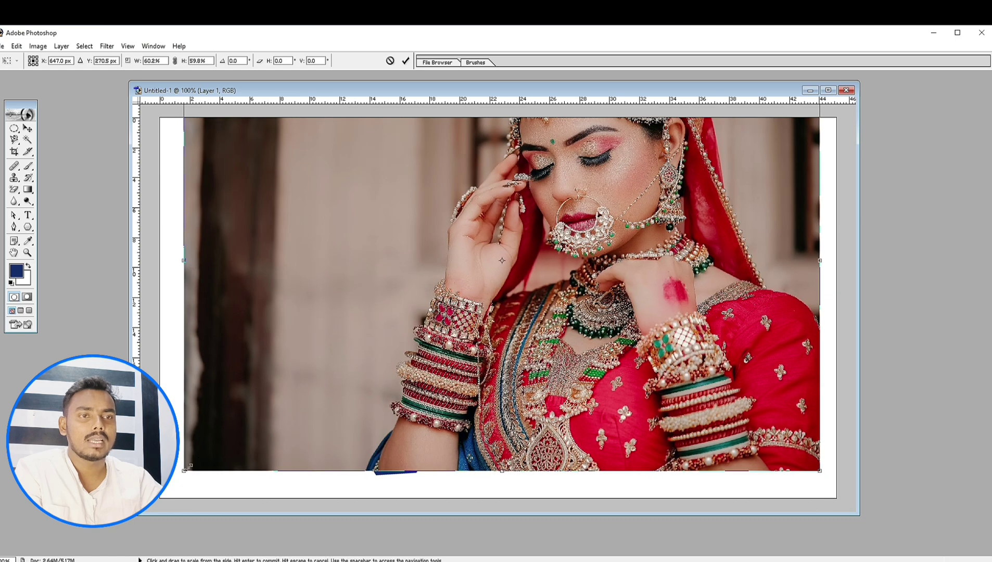
pyautogui.moveTo(183, 470); pyautogui.dragTo(281, 357)
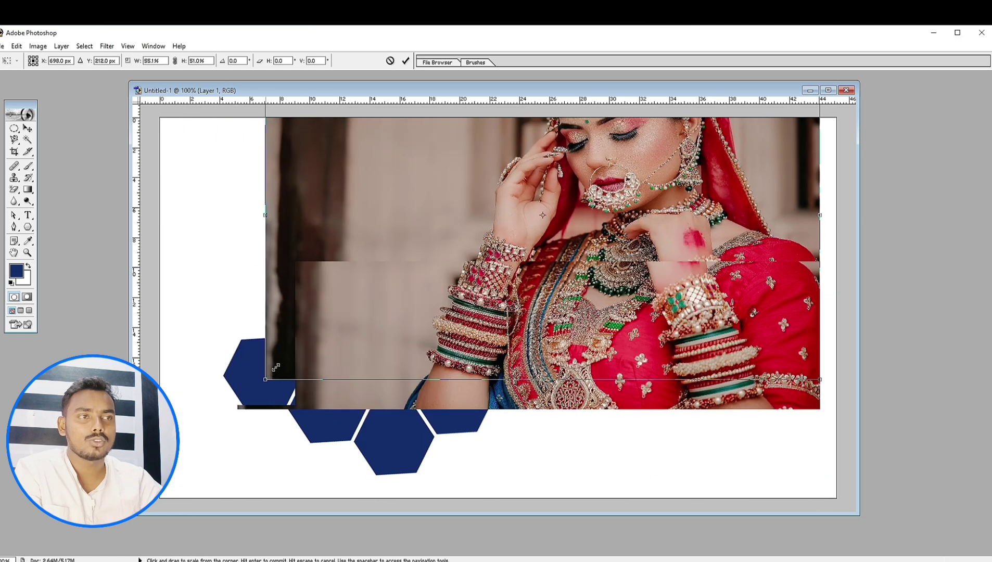
pyautogui.moveTo(542, 306)
pyautogui.mouseDown()
pyautogui.moveTo(471, 413)
pyautogui.moveTo(453, 399)
pyautogui.mouseUp()
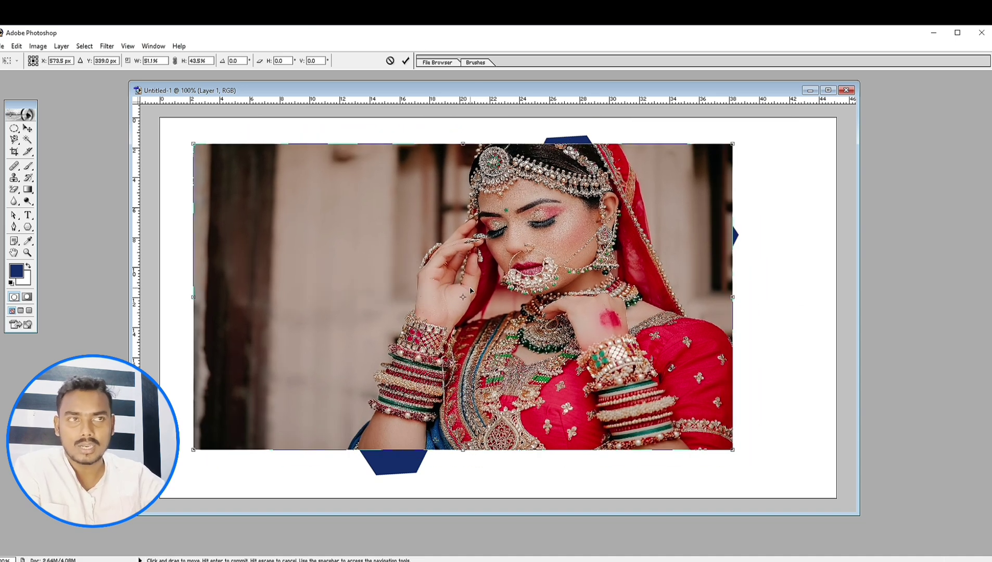
pyautogui.click(405, 62)
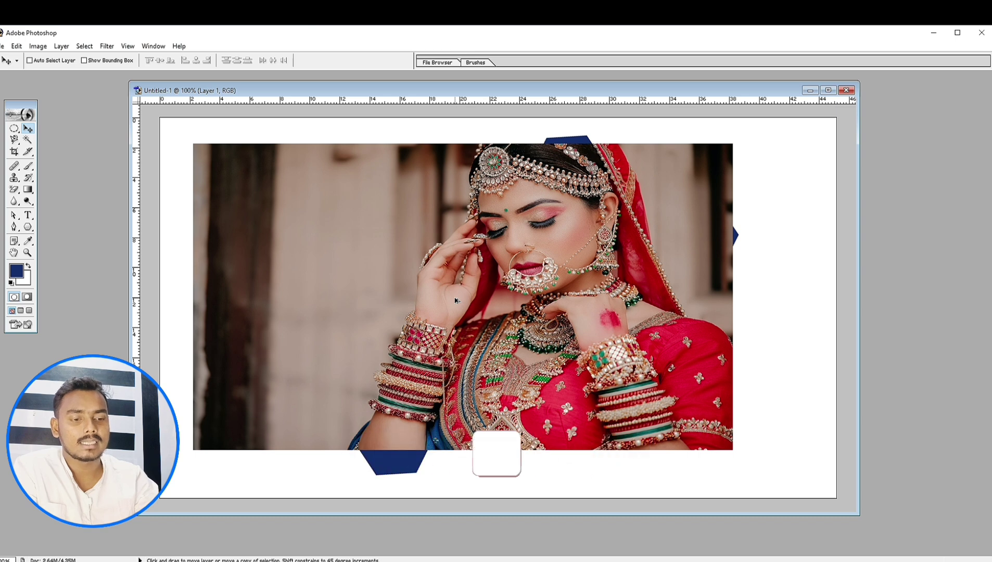
# - Clip the portrait into the hexagons with Ctrl+G, then enlarge and tilt it
pyautogui.hotkey('ctrl', 'g')
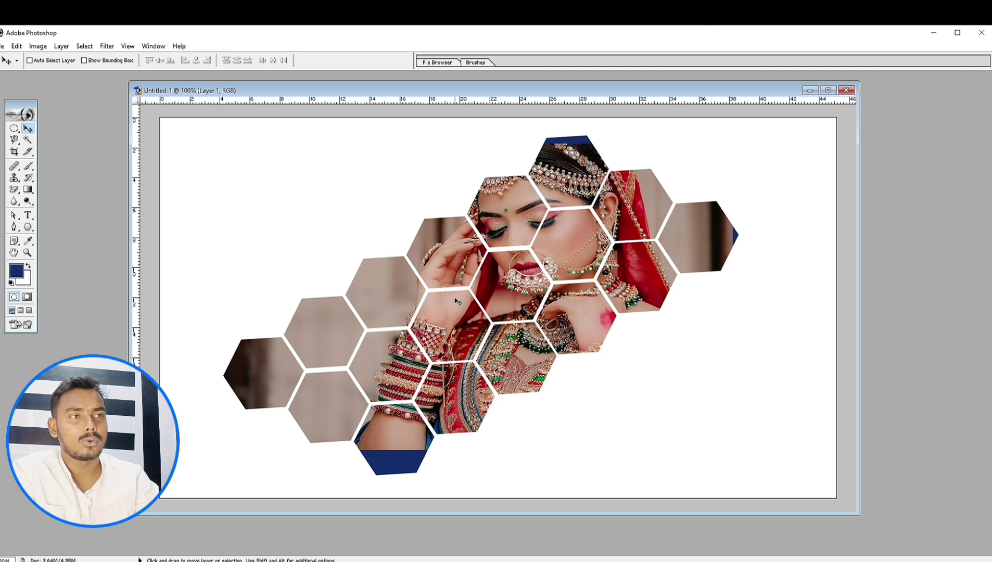
pyautogui.hotkey('ctrl', 't')
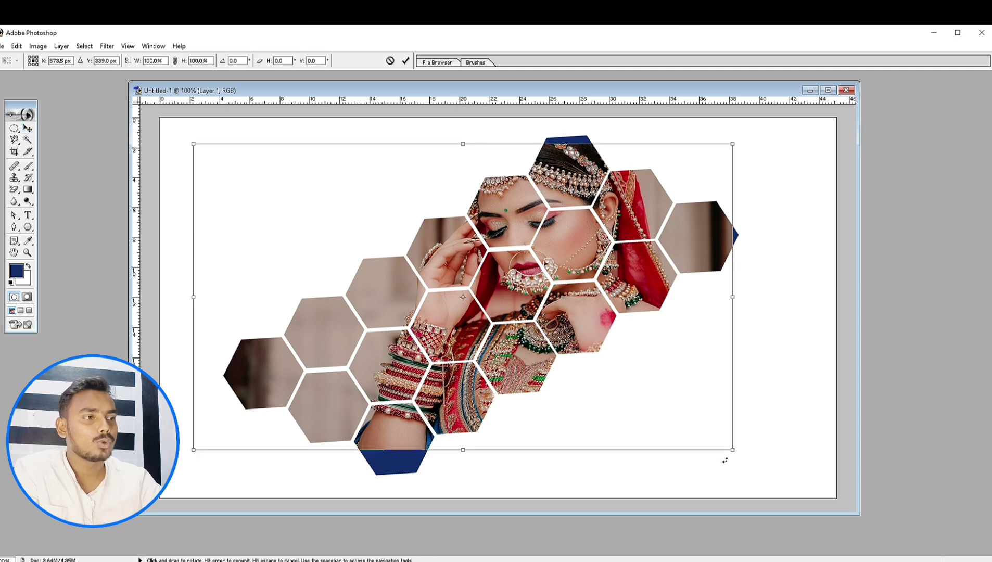
pyautogui.moveTo(733, 451); pyautogui.dragTo(767, 475)
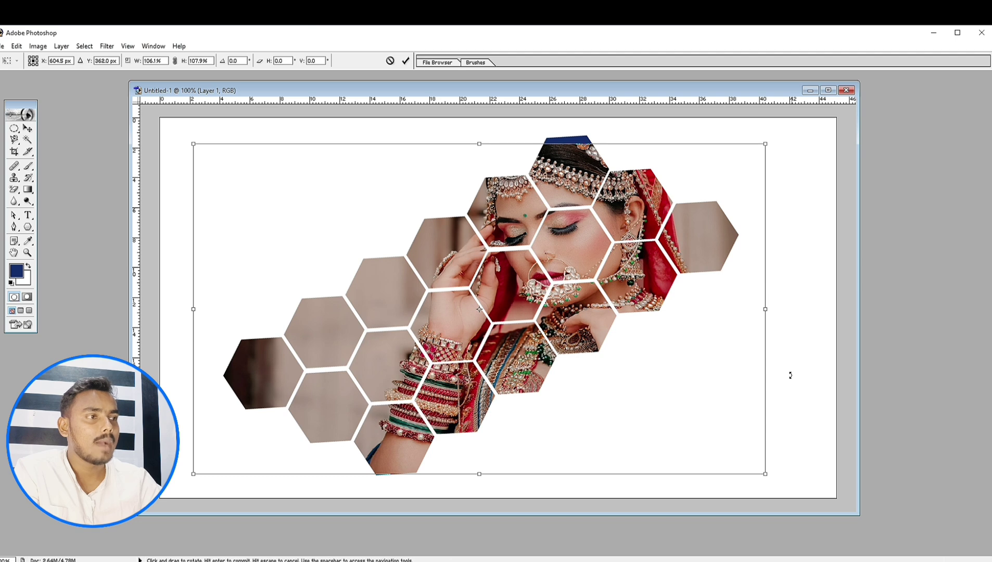
pyautogui.moveTo(787, 374); pyautogui.dragTo(792, 346)
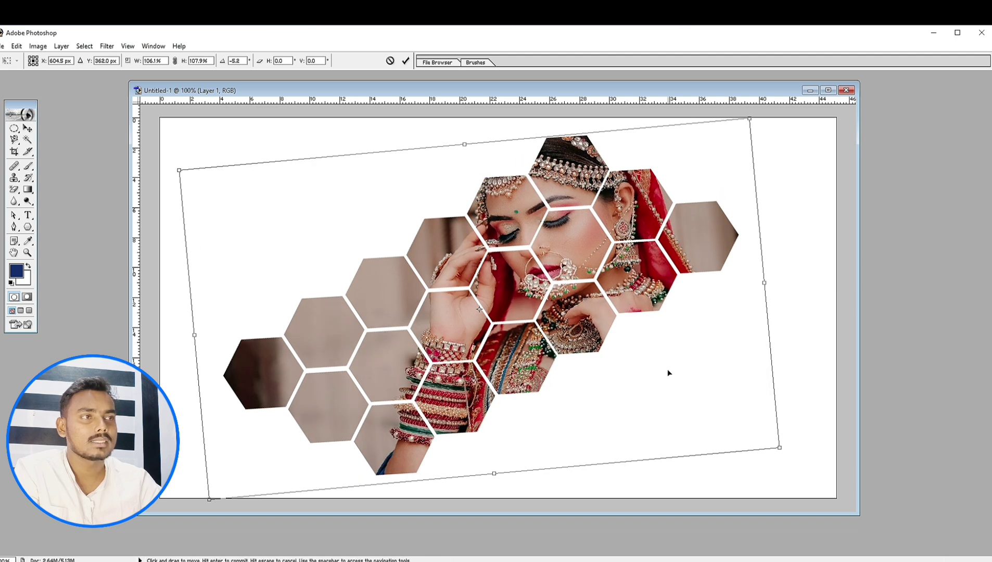
# - Reposition and slightly stretch the clipped portrait so her face fills the honeycomb, then apply
pyautogui.moveTo(669, 373); pyautogui.dragTo(685, 352)
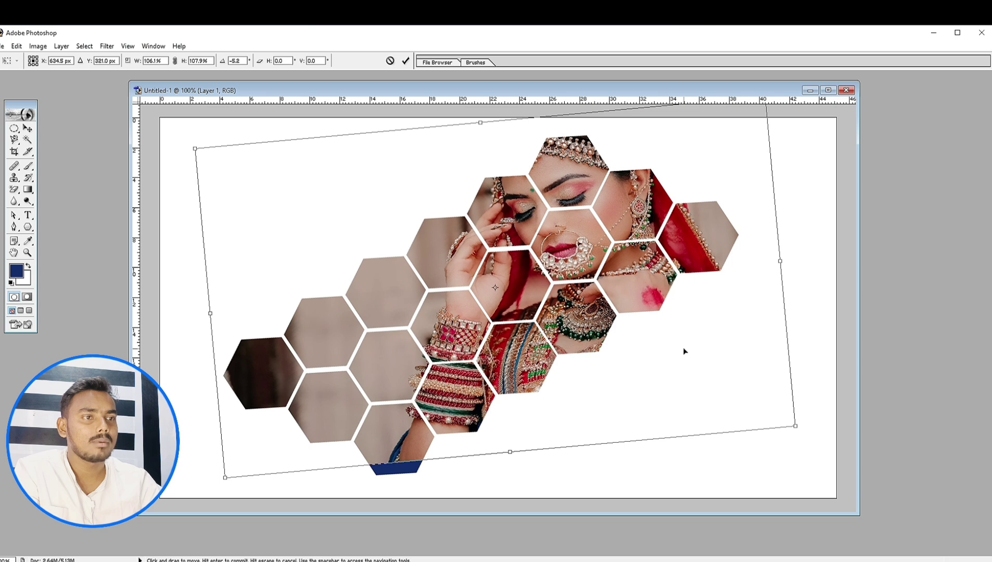
pyautogui.moveTo(683, 351); pyautogui.dragTo(678, 364)
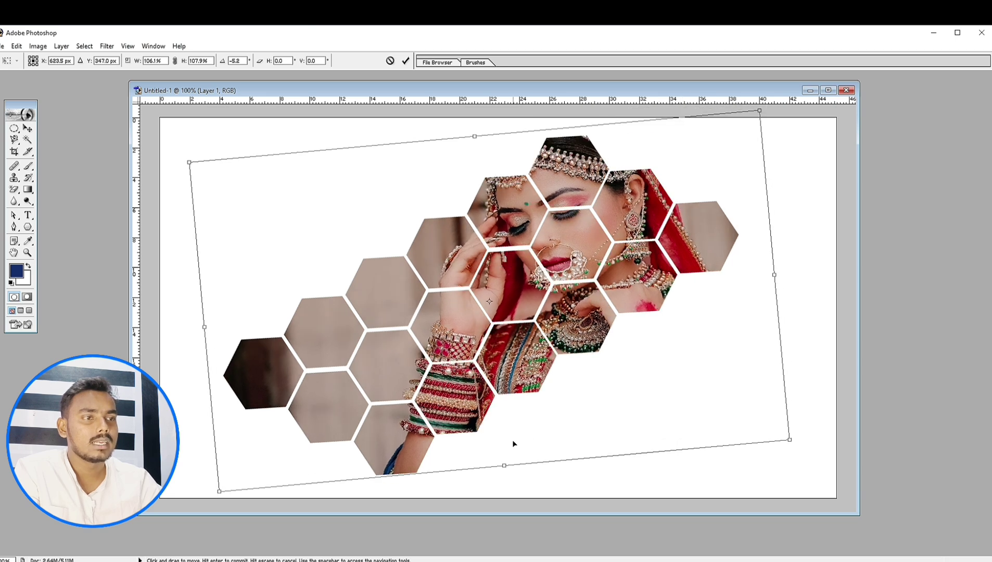
pyautogui.moveTo(506, 467); pyautogui.dragTo(505, 471)
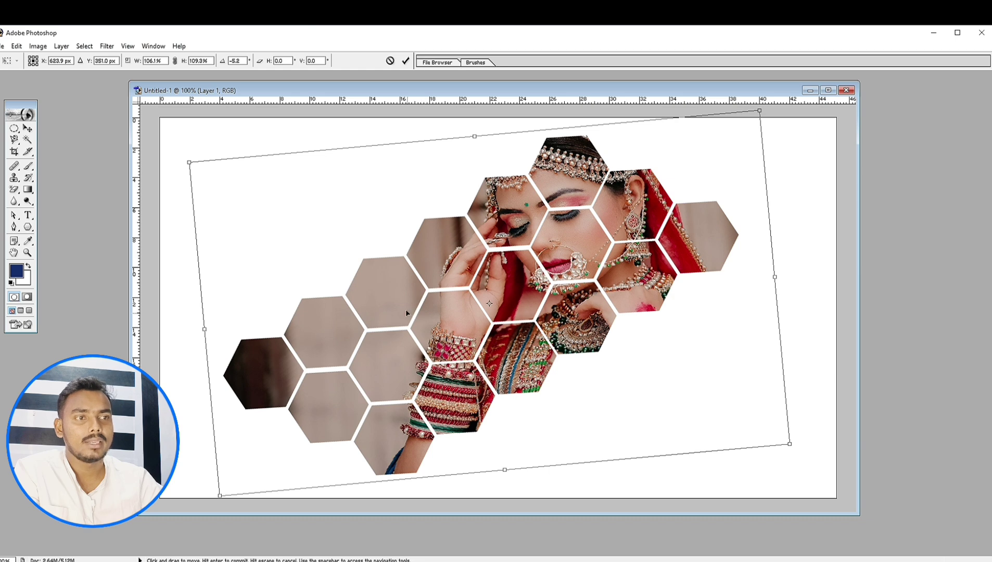
pyautogui.click(406, 62)
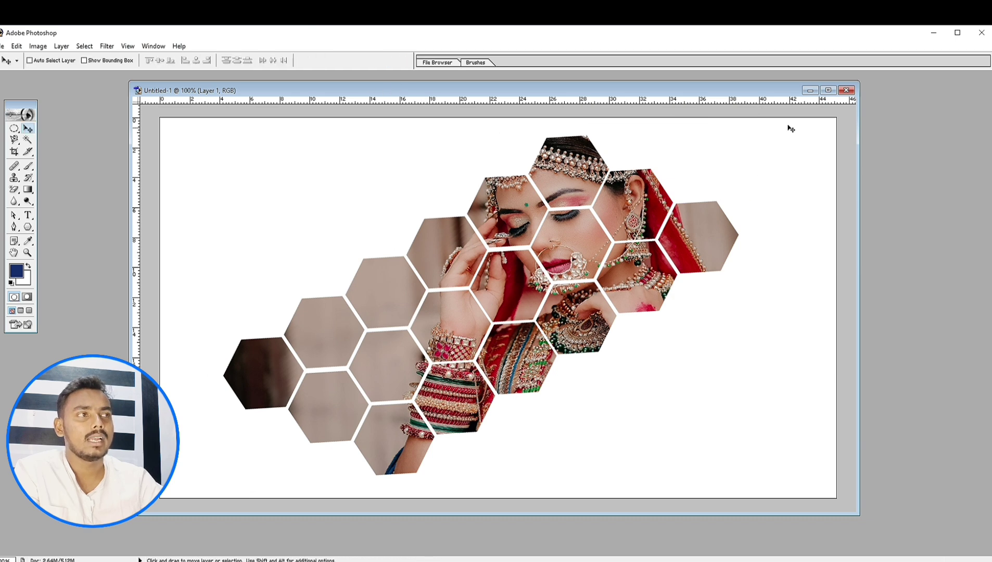